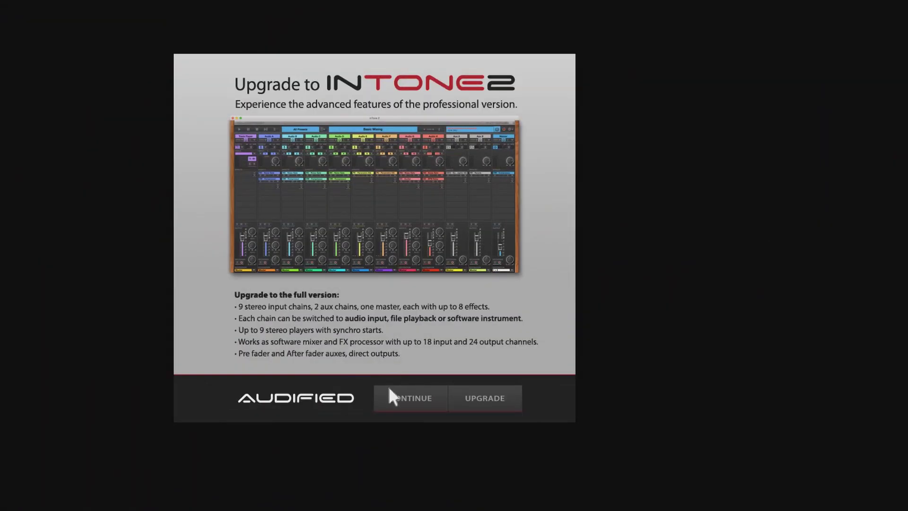
Dismiss the upgrade prompt and keep ASIO 2.0 - ESI cosMik uCast as the audio device.
left_click(399, 400)
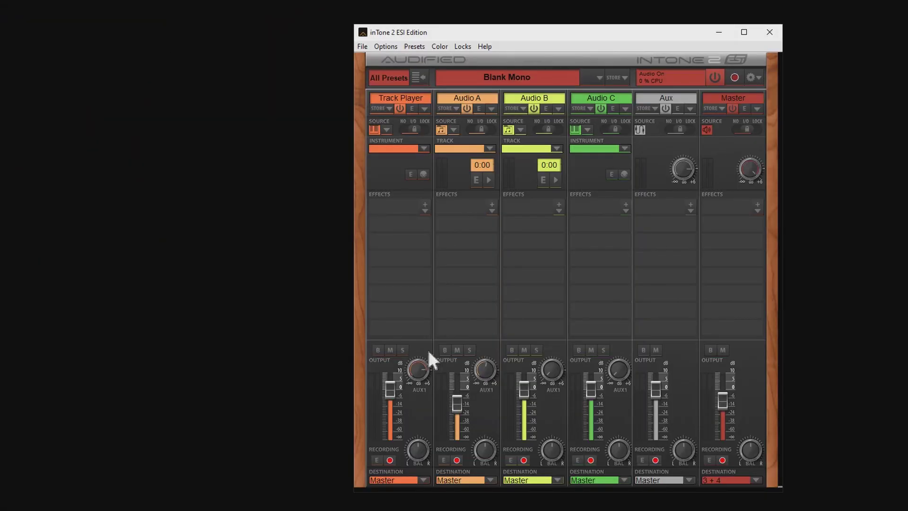
left_click(386, 46)
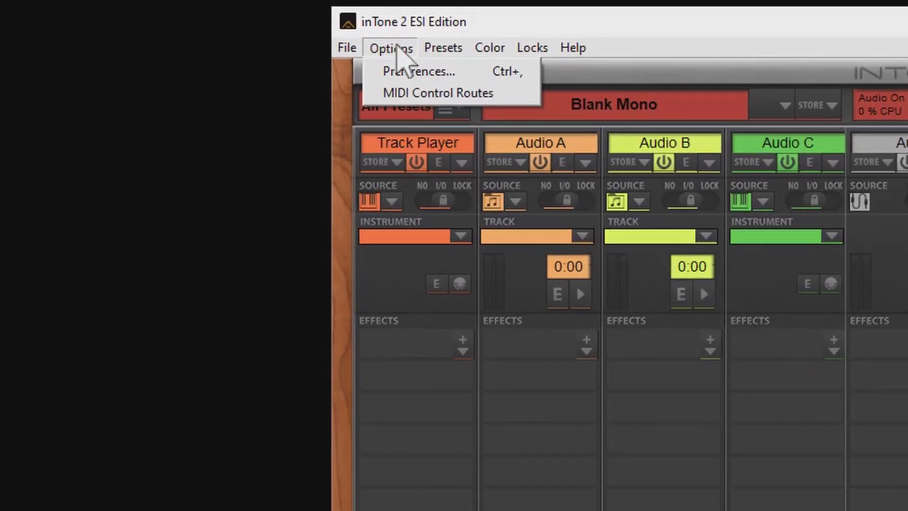
left_click(410, 72)
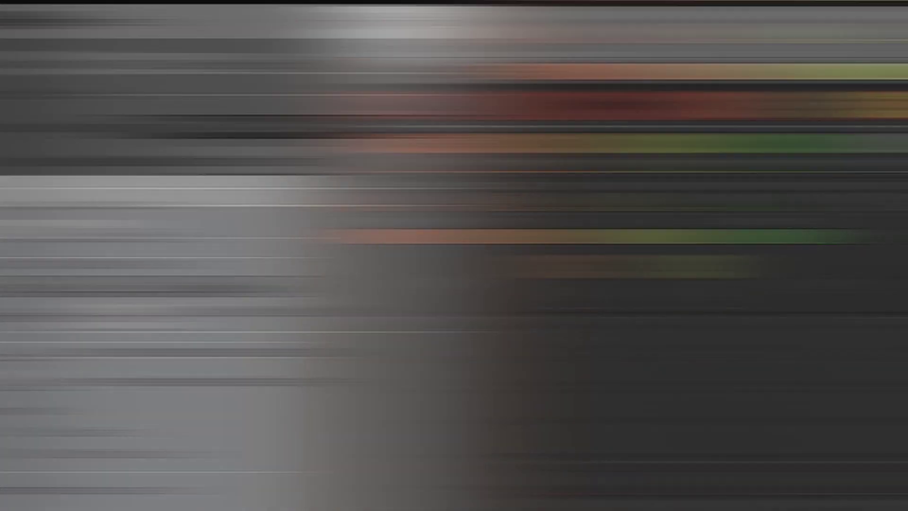
left_click(273, 286)
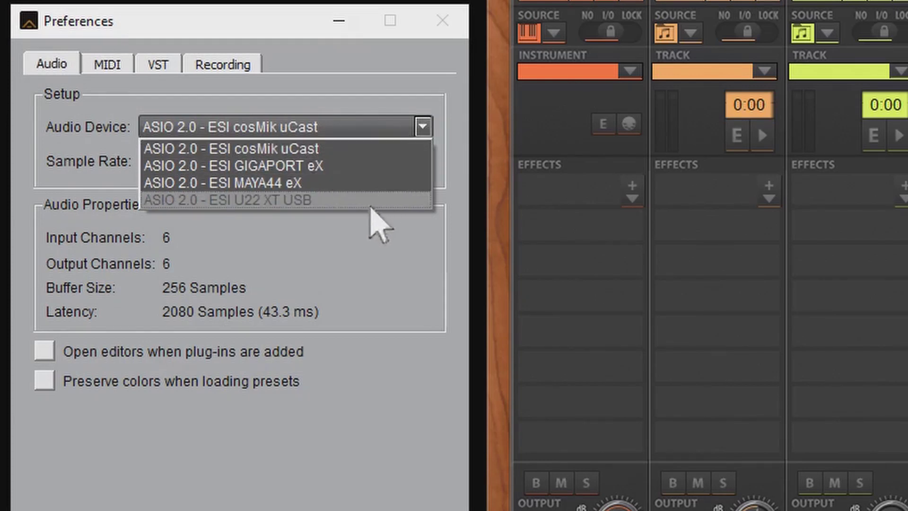
left_click(353, 133)
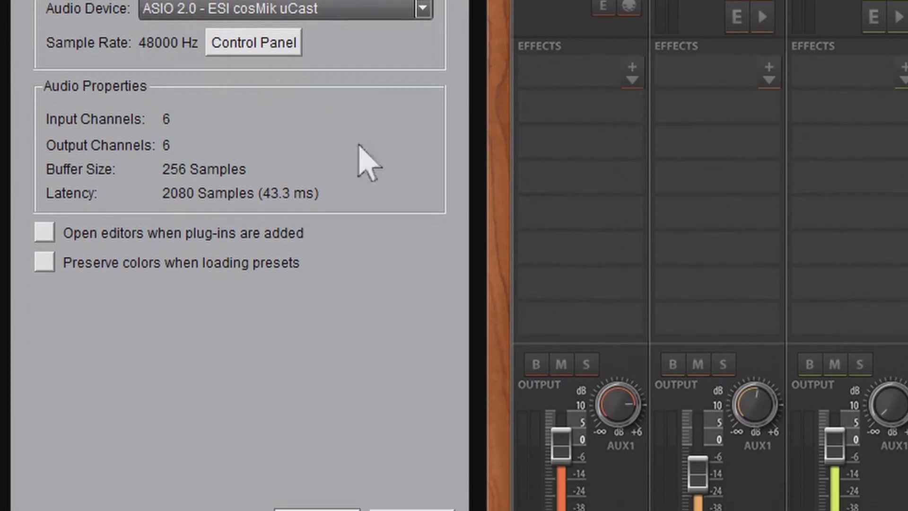
left_click(318, 461)
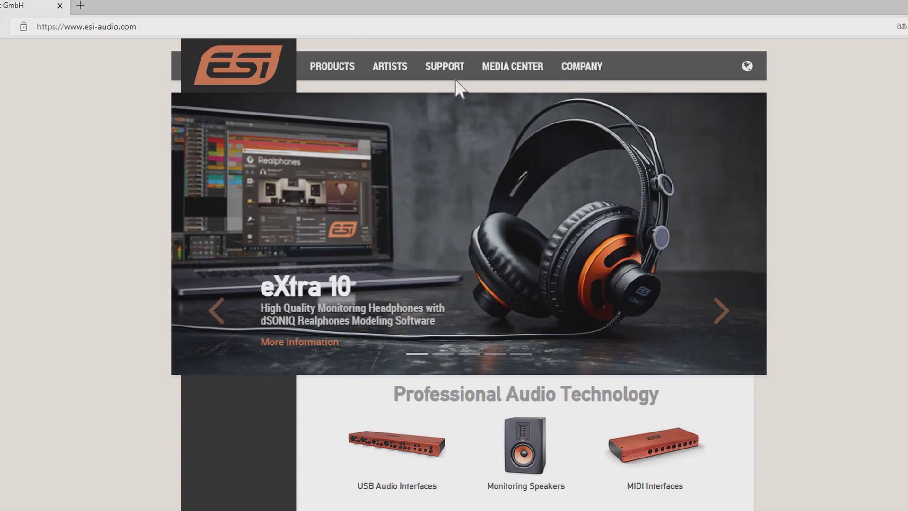
Reveal the Download link under SUPPORT on the esi-audio.com homepage.
mouse_move(455, 76)
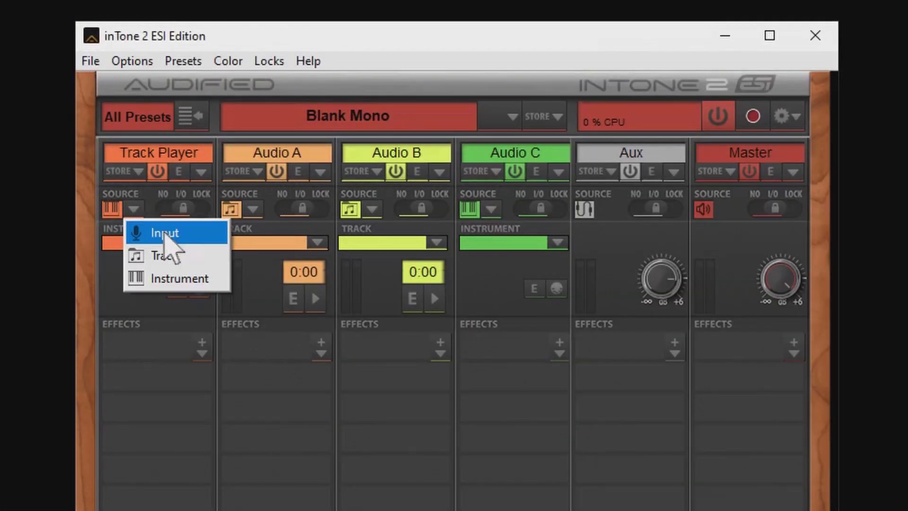
Set the Track Player source to Input, leaving Audio B's source unchanged.
left_click(206, 241)
left_click(254, 211)
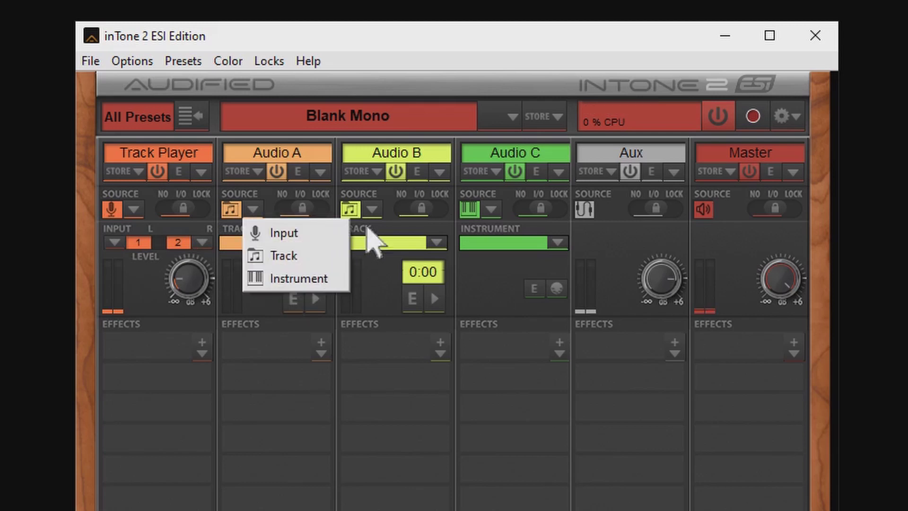
left_click(372, 209)
left_click(372, 209)
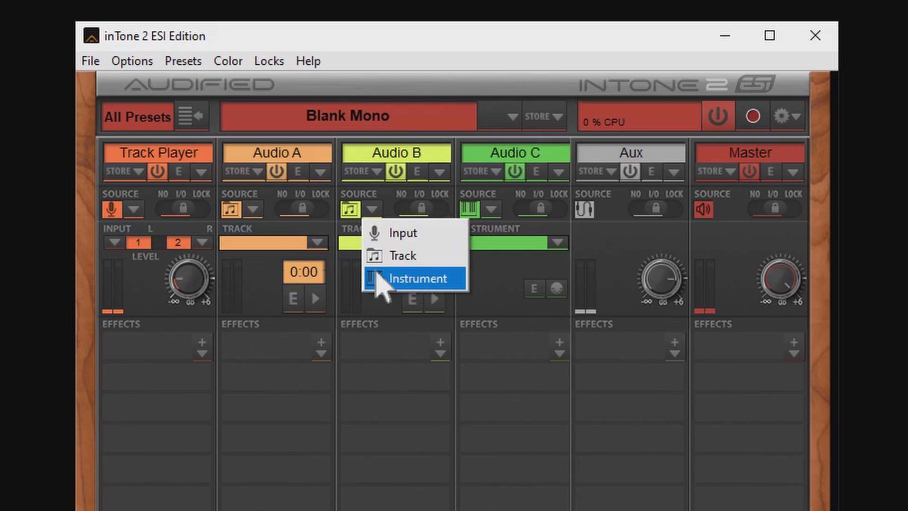
left_click(147, 298)
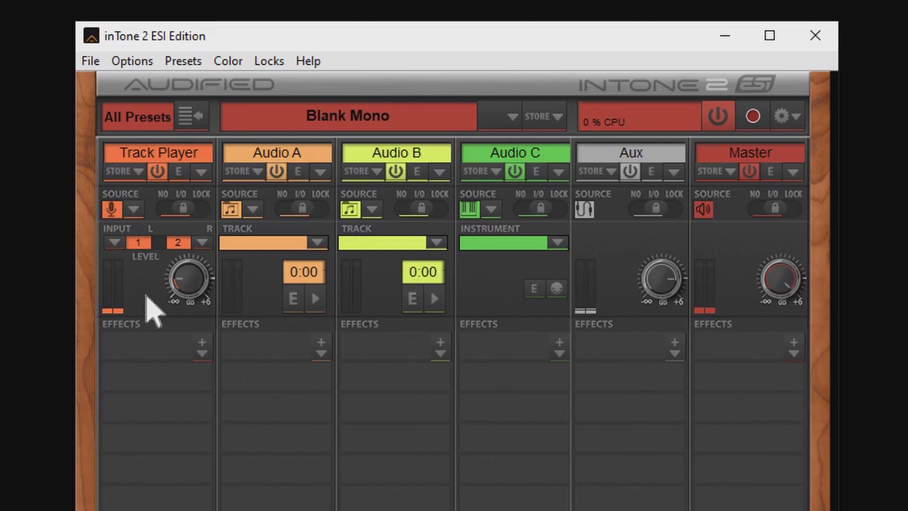
Keep input 1 for left and input 2 for right, and raise the Track Player level.
left_click(114, 242)
left_click(119, 283)
left_click(202, 242)
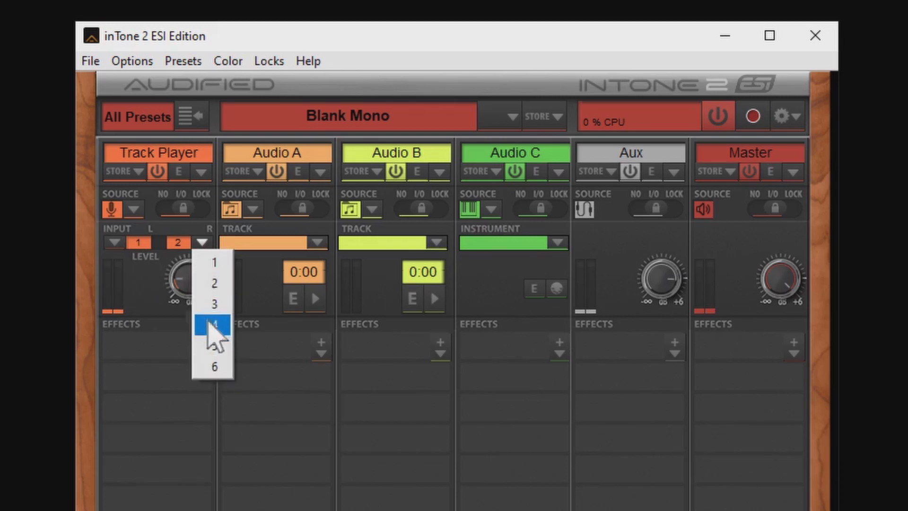
left_click(209, 286)
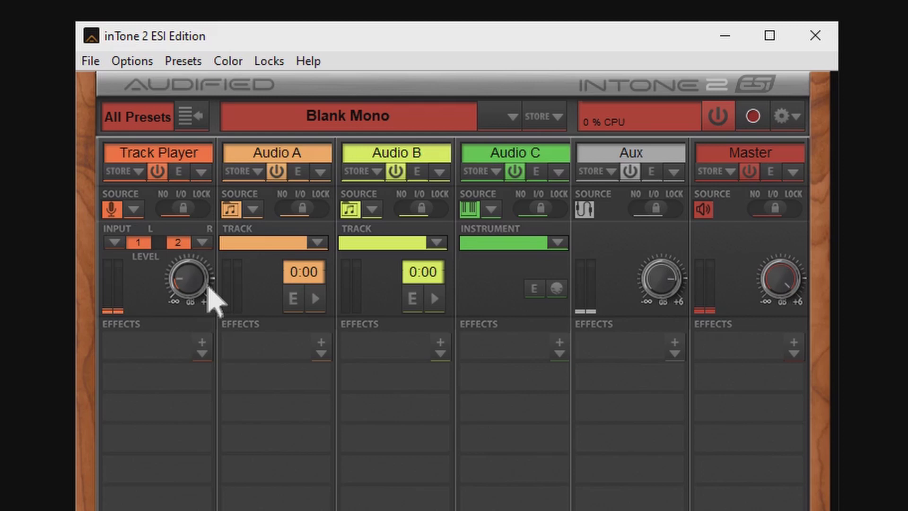
left_click_drag(186, 283, 187, 277)
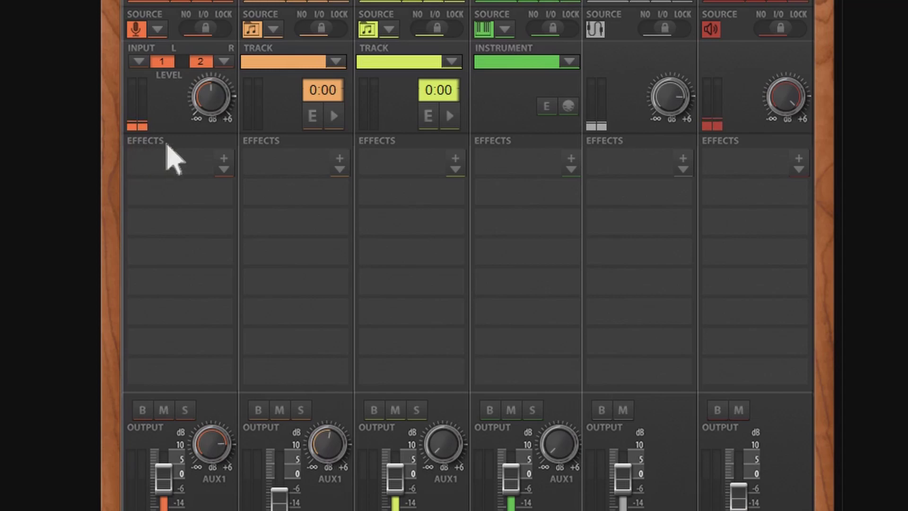
Add Audiffex VST2 NG - Noise Gate, then RV - Reverb, to the Track Player effects chain.
left_click(224, 169)
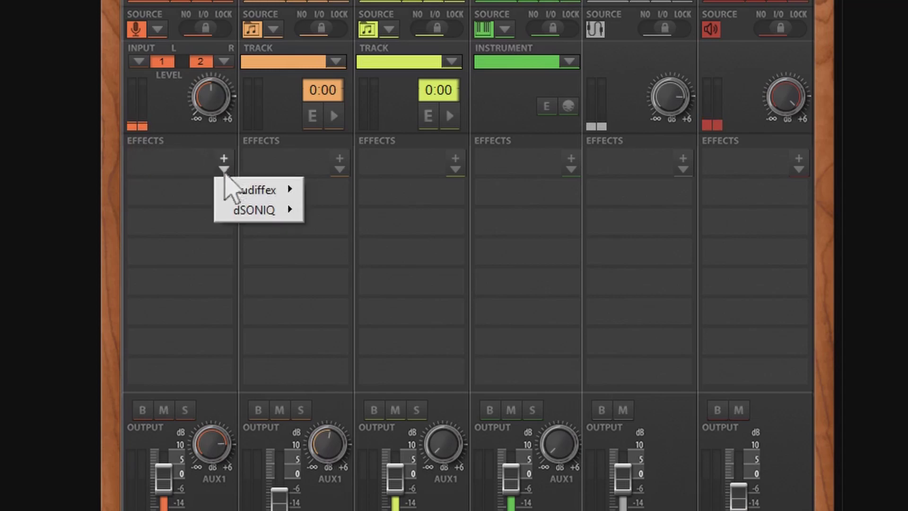
mouse_move(259, 191)
mouse_move(337, 194)
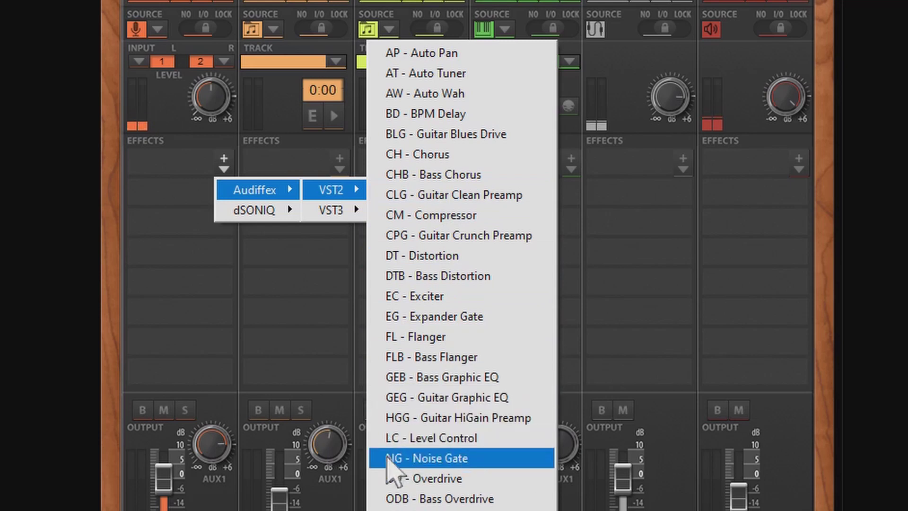
left_click(478, 460)
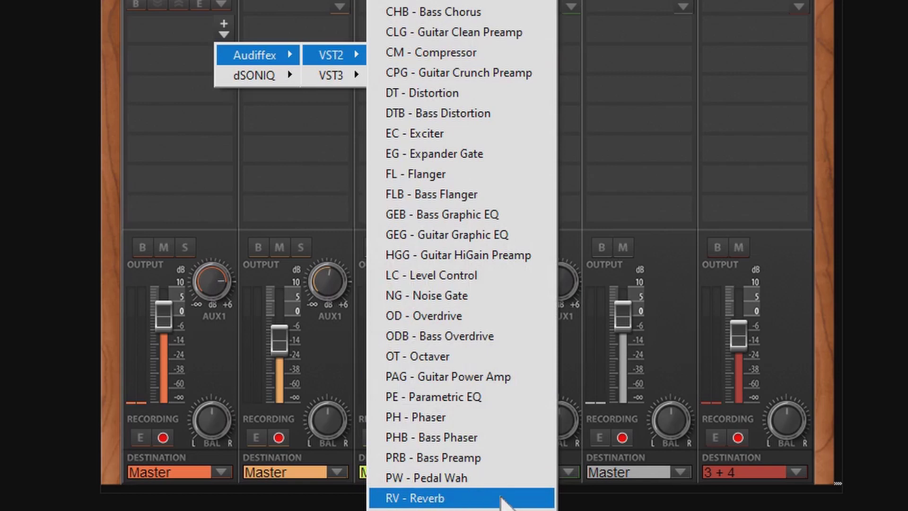
left_click(502, 499)
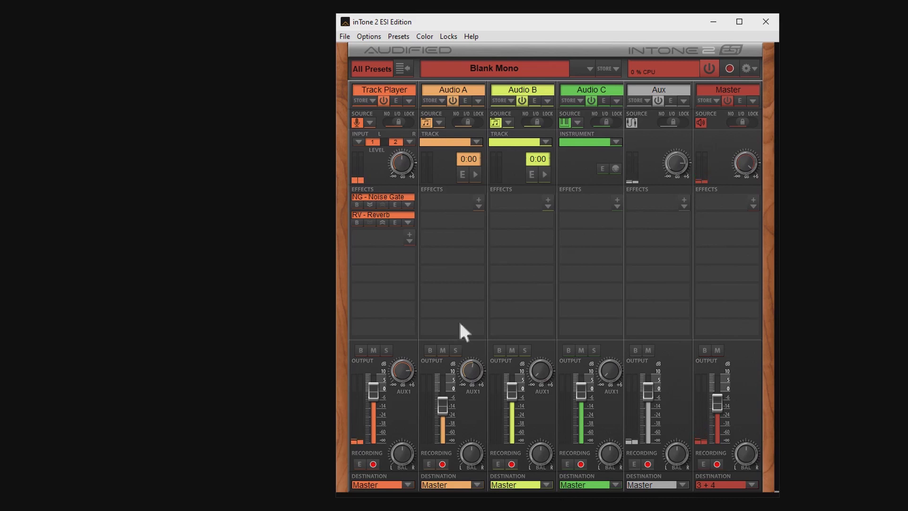
Open the Reverb editor and turn its MODE knob to Long Hall.
left_click(395, 222)
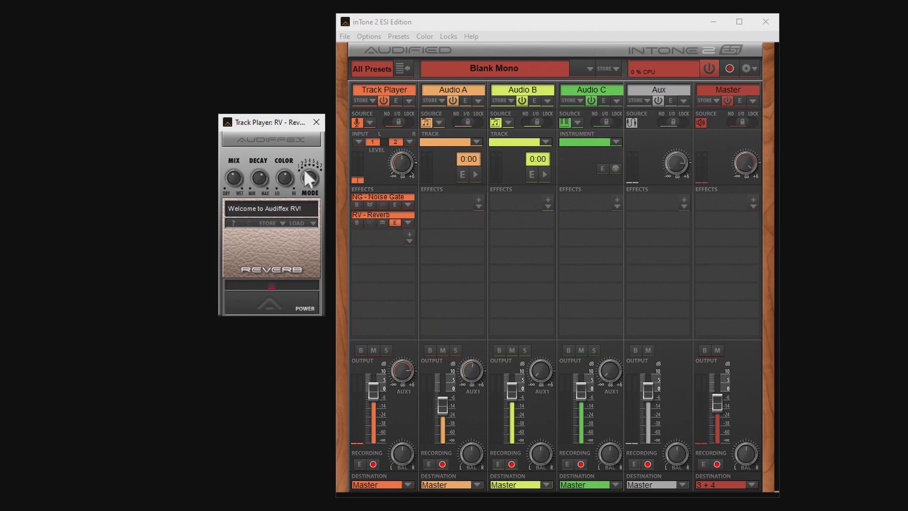
left_click(310, 172)
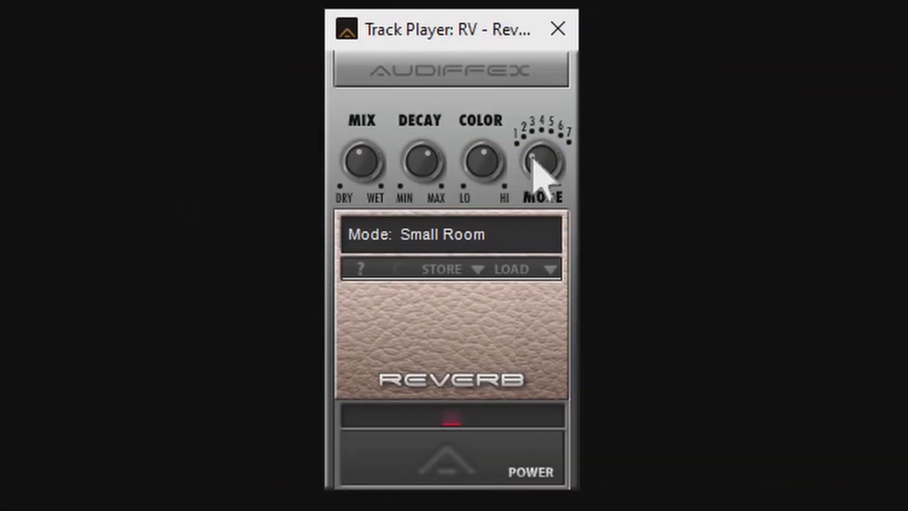
mouse_move(543, 160)
left_mouse_down()
mouse_move(559, 159)
mouse_move(546, 151)
left_mouse_up()
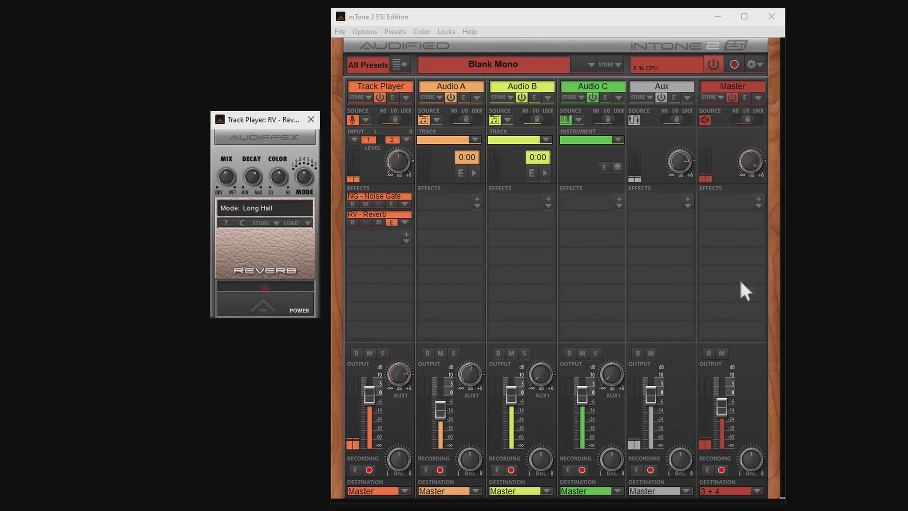
Open the Master Track Recorder and set Track Name 'Song No.1' with Wave (*.wav) format.
left_click(706, 470)
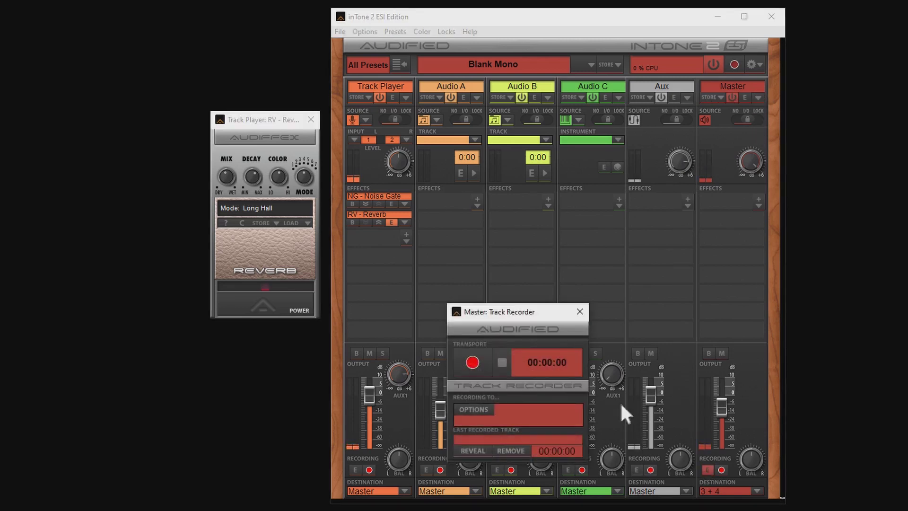
left_click_drag(547, 312, 274, 338)
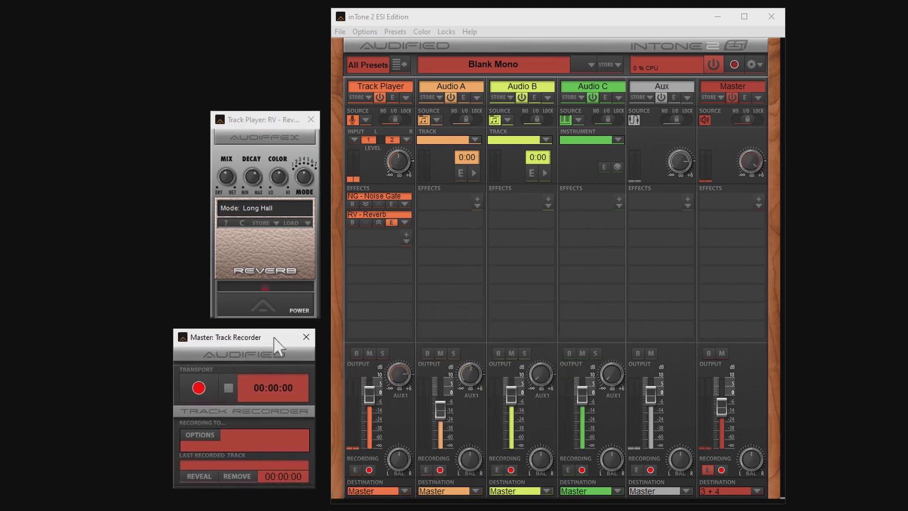
left_click(205, 433)
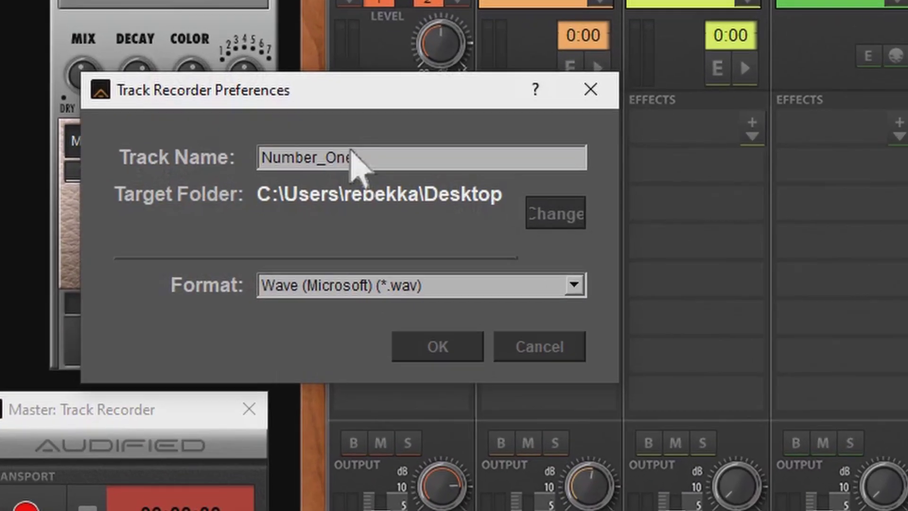
left_click_drag(351, 149, 259, 159)
type("Song No.1")
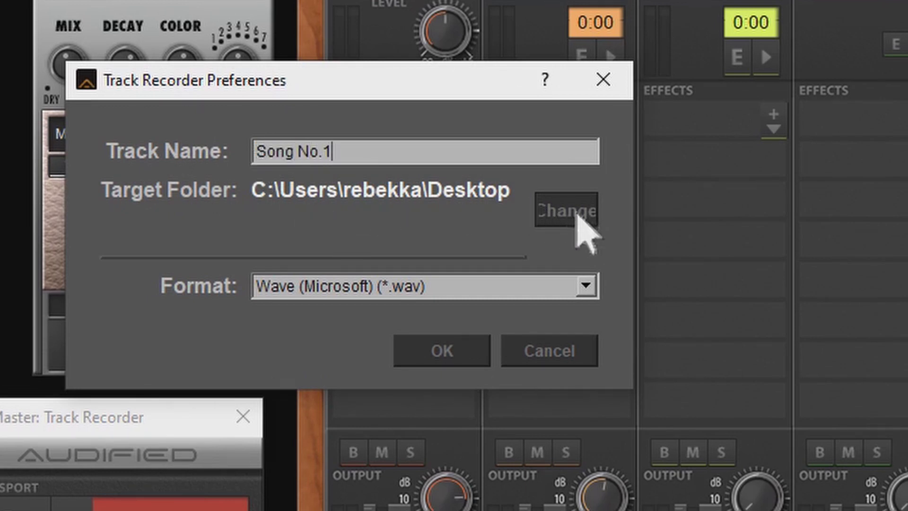
left_click(584, 287)
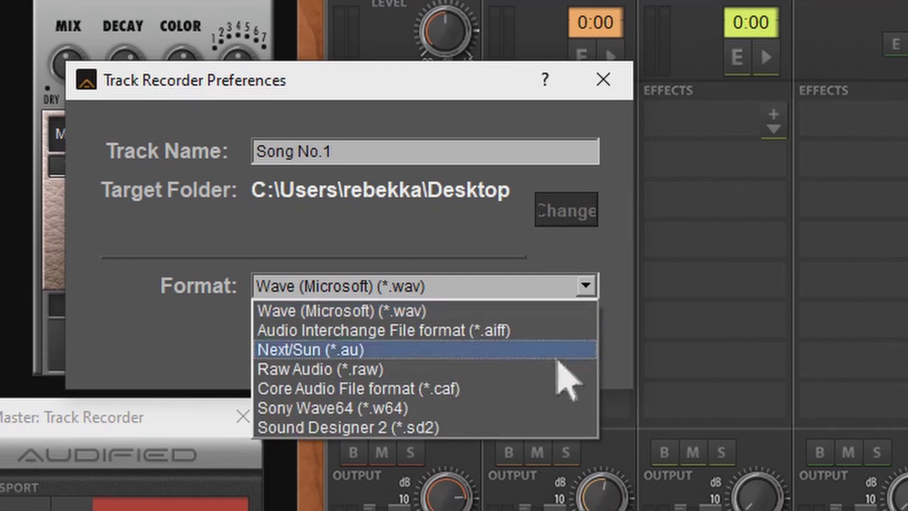
left_click(511, 312)
left_click(476, 355)
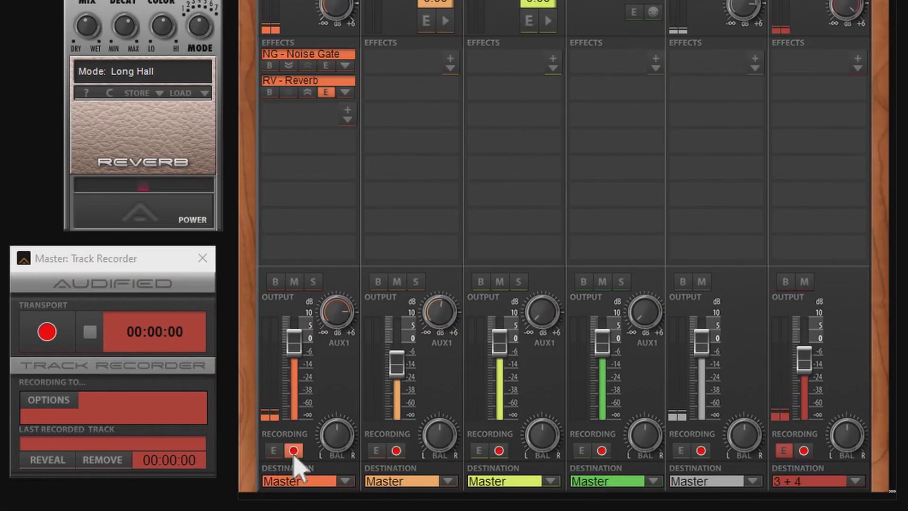
Arm the Master channel with destination 1 + 2, record, and move the Song No.1 file on the desktop.
left_click(804, 450)
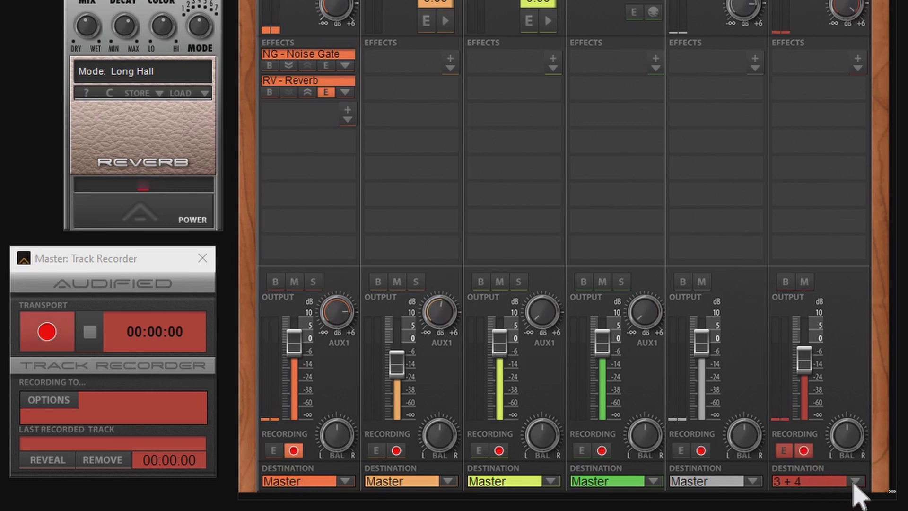
left_click(855, 481)
left_click(879, 499)
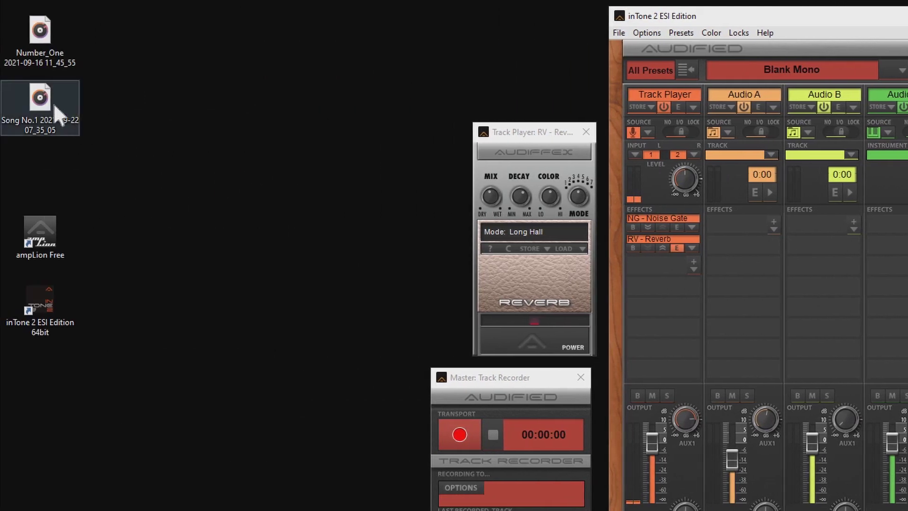
left_click_drag(53, 103, 313, 107)
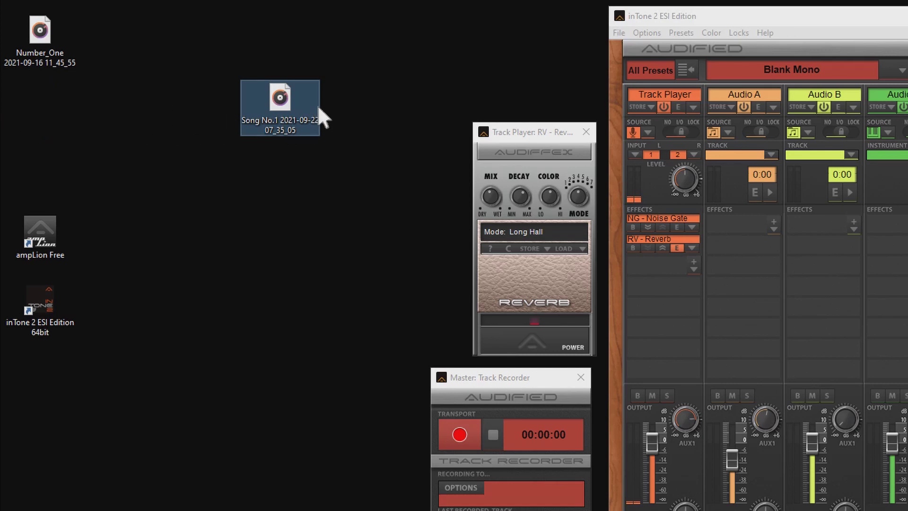
double_click(282, 105)
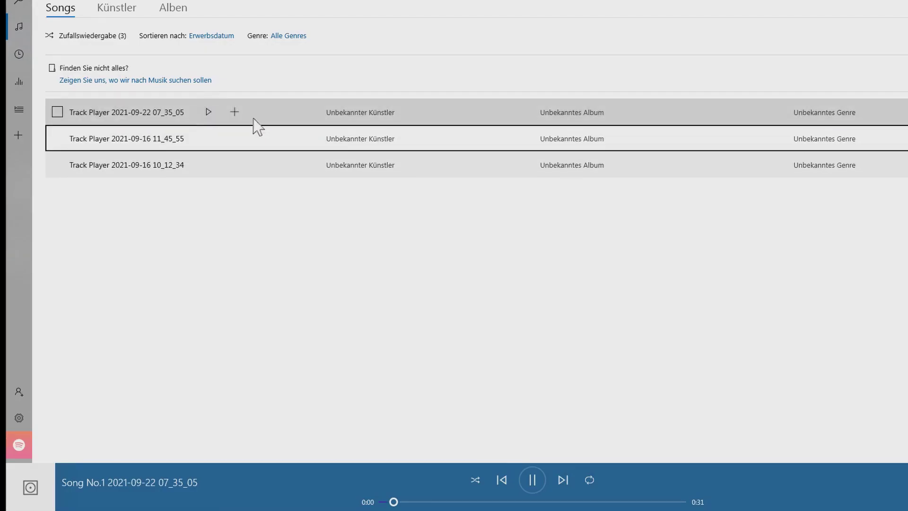